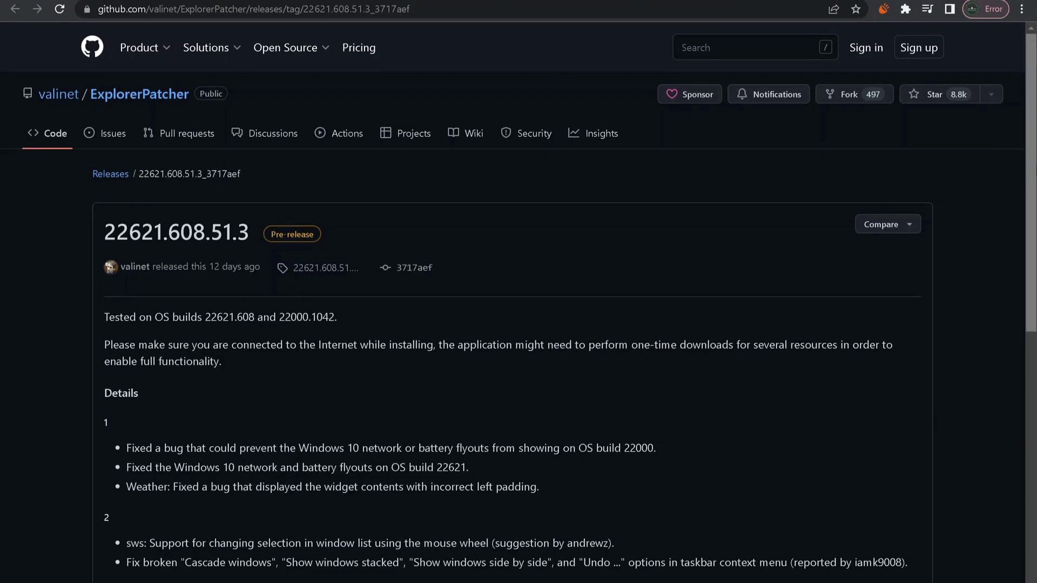
pyautogui.moveTo(1032, 165)
pyautogui.mouseDown()
pyautogui.moveTo(1034, 277)
pyautogui.moveTo(1023, 298)
pyautogui.mouseUp()
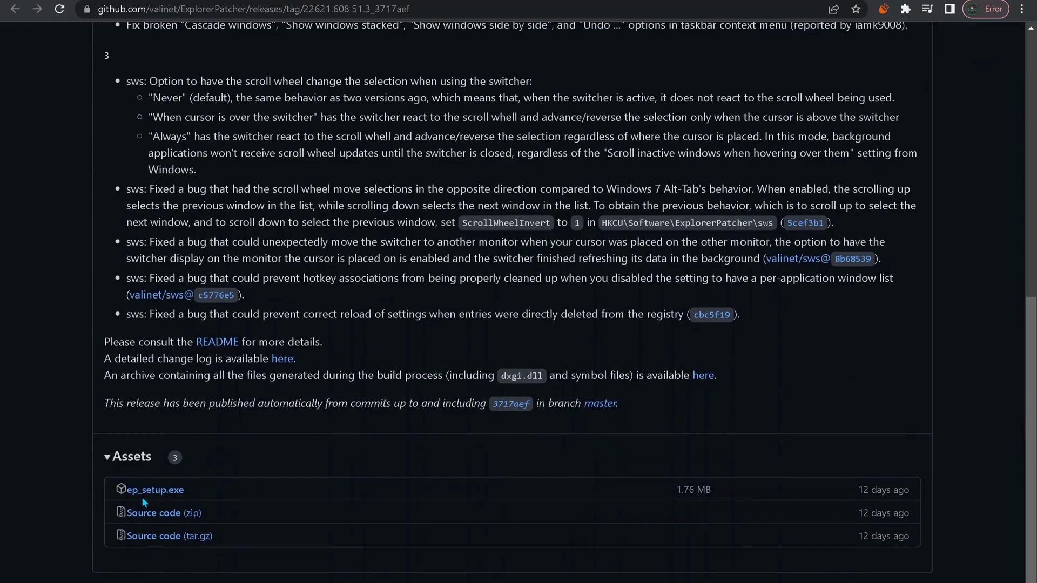
# Download ep_setup.exe from the GitHub release's Assets list.
pyautogui.click(170, 496)
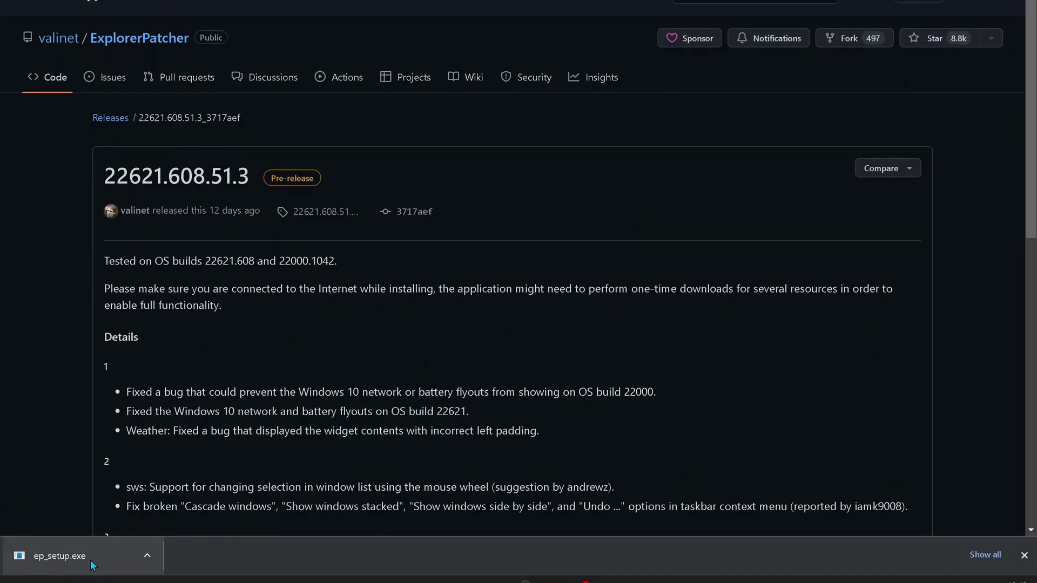
# Run ep_setup.exe from Chrome's downloads, allowing it past the SmartScreen warning.
pyautogui.click(94, 559)
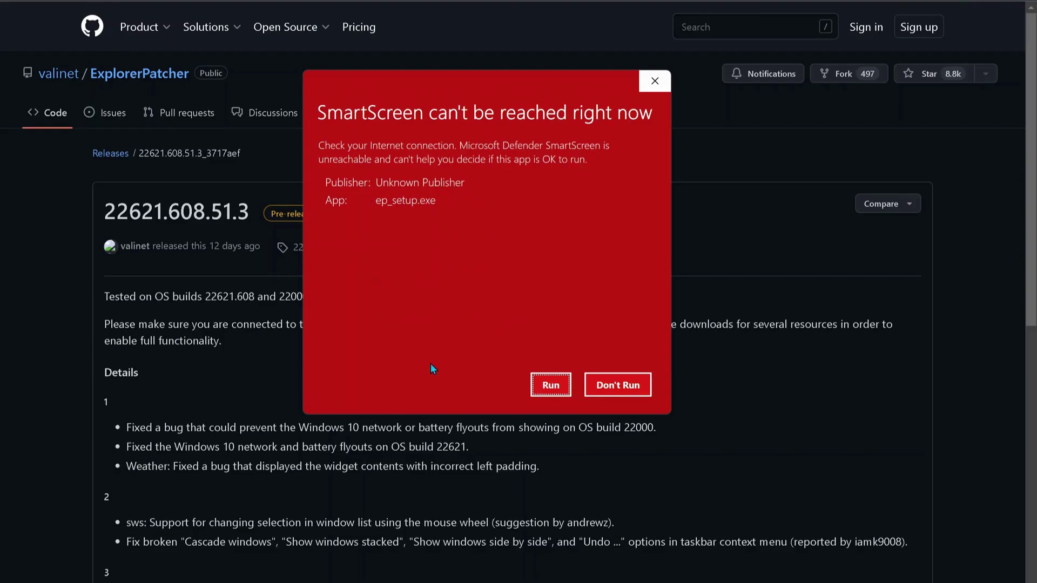
pyautogui.click(551, 385)
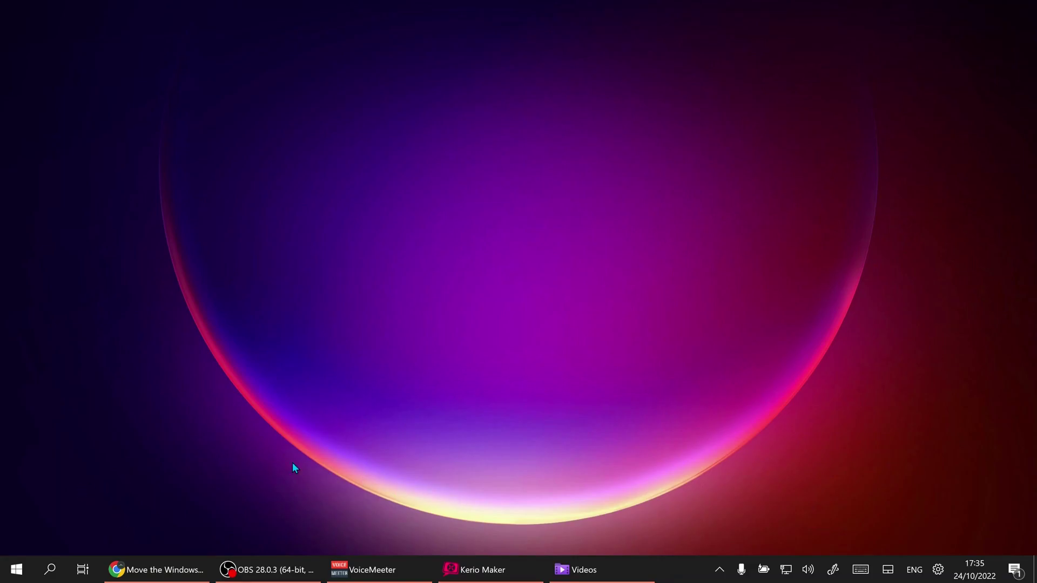
# Search 'properties explorerpatcher' and open the Properties (ExplorerPatcher) result.
pyautogui.click(50, 571)
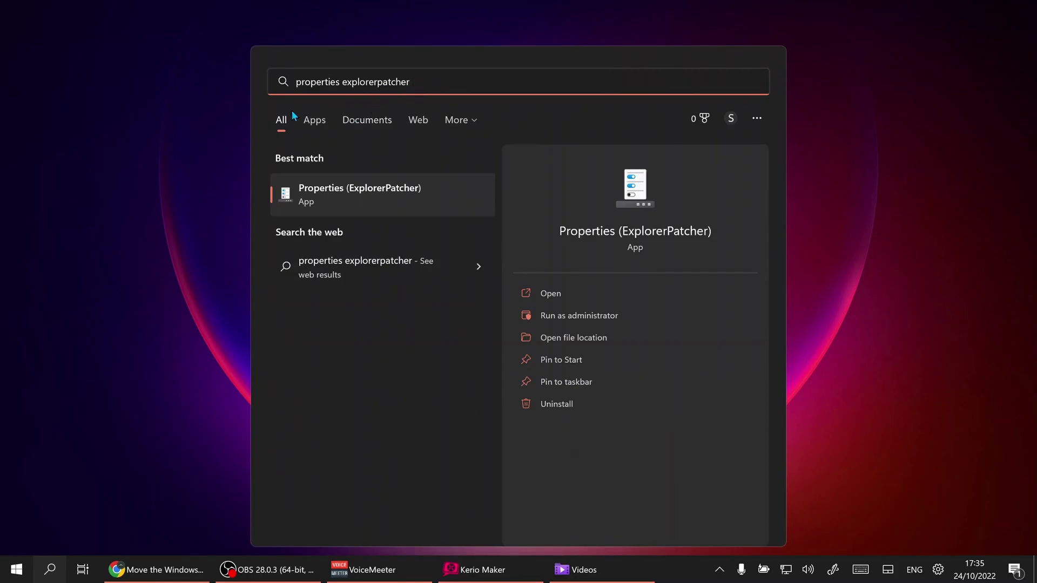
pyautogui.click(359, 203)
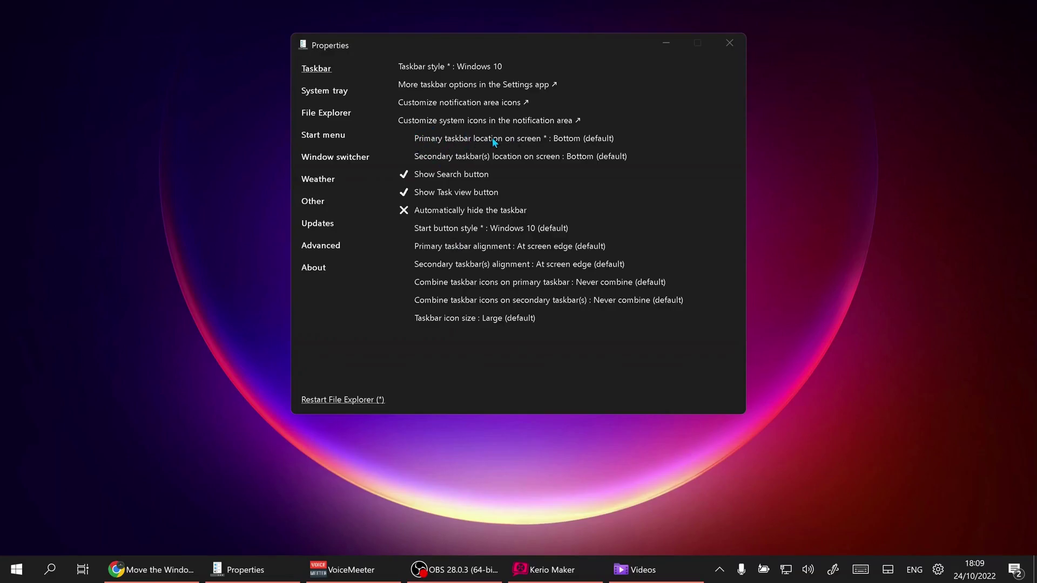
# Set Primary taskbar location on screen to Left, then restart File Explorer.
pyautogui.click(537, 139)
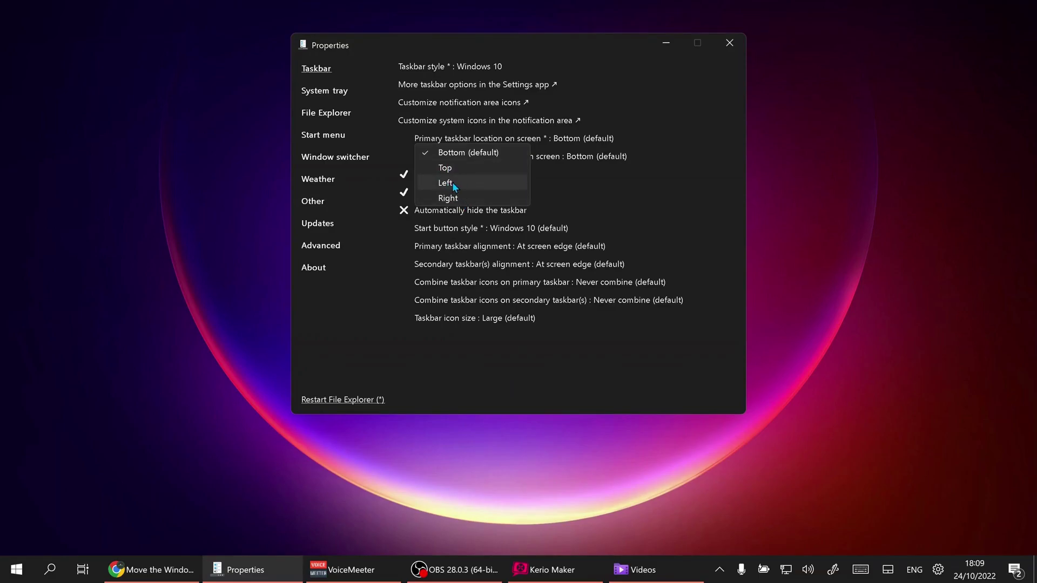
pyautogui.click(453, 183)
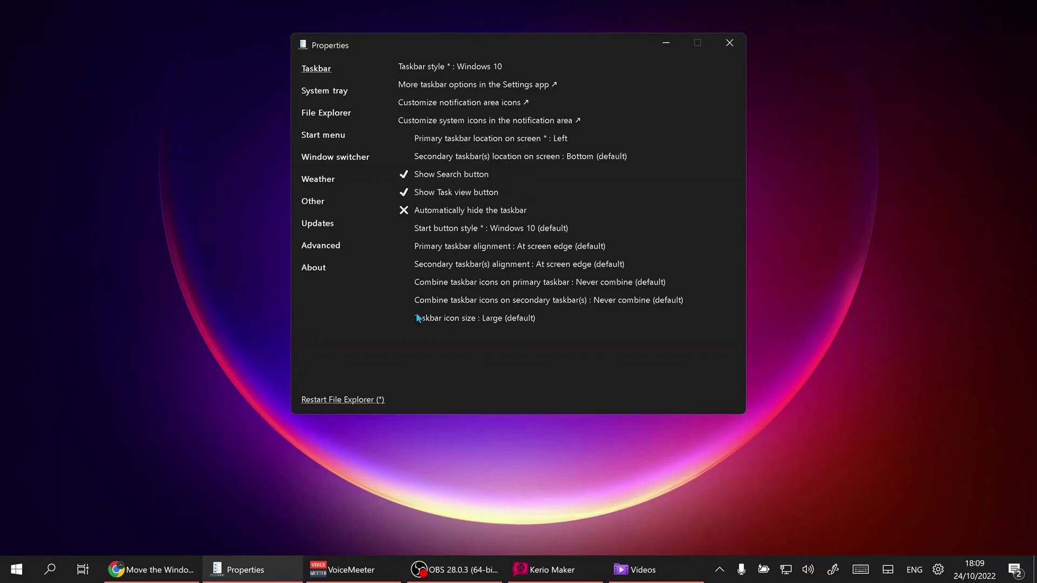
pyautogui.click(341, 399)
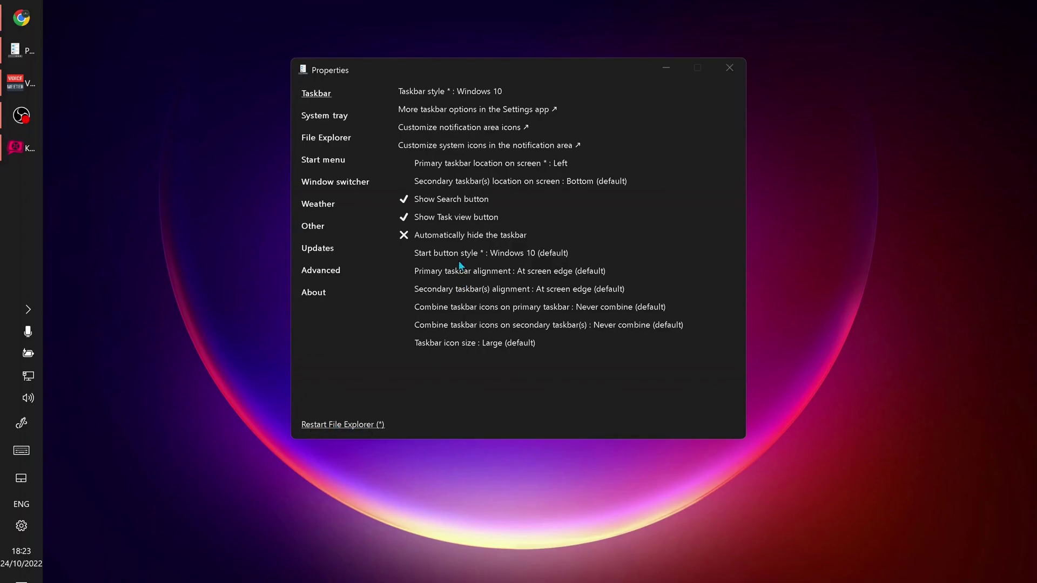
# Set Primary taskbar location on screen to Top, then restart File Explorer.
pyautogui.click(491, 162)
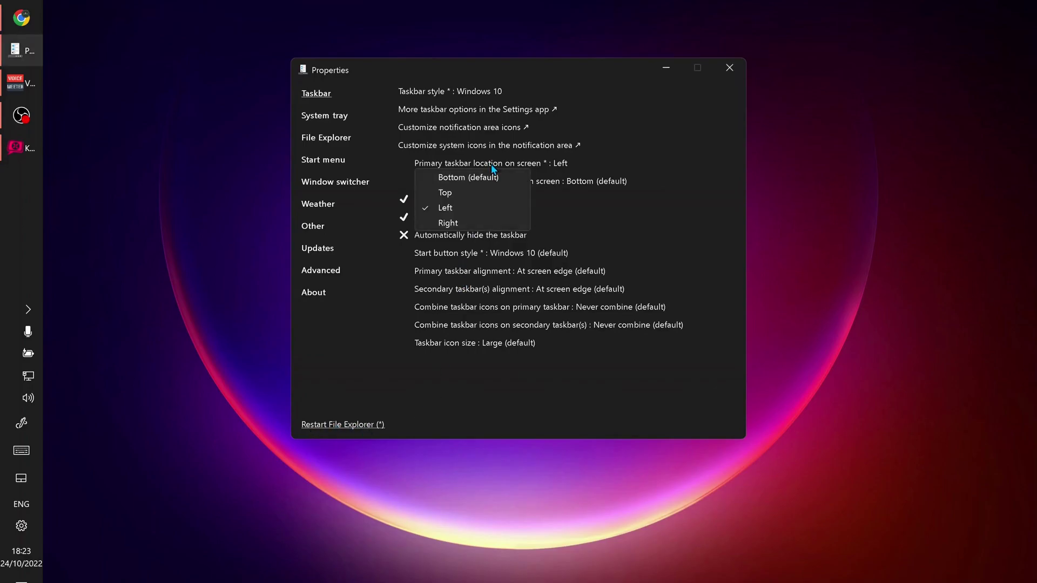
pyautogui.click(471, 192)
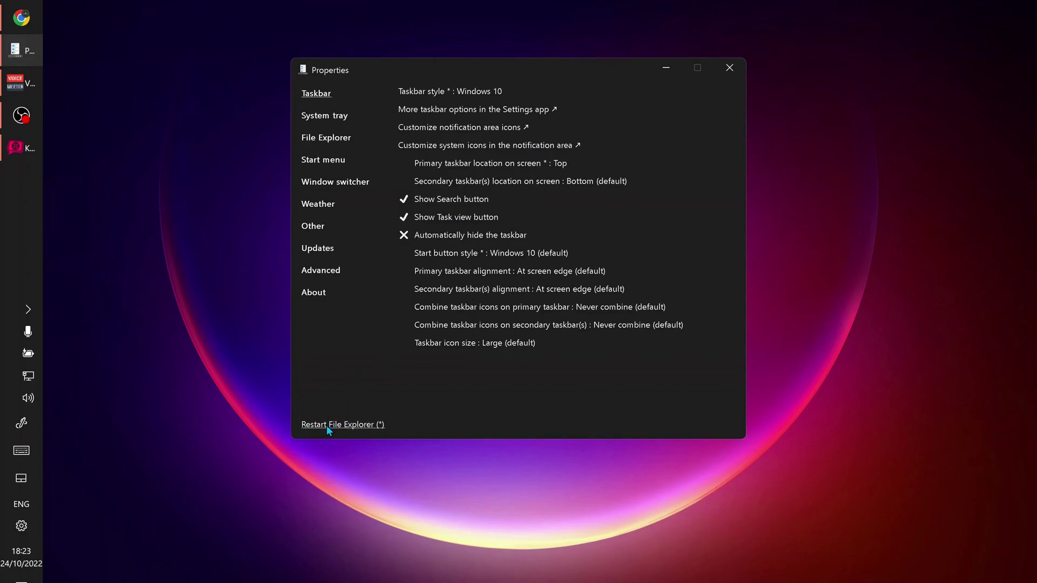
pyautogui.click(340, 428)
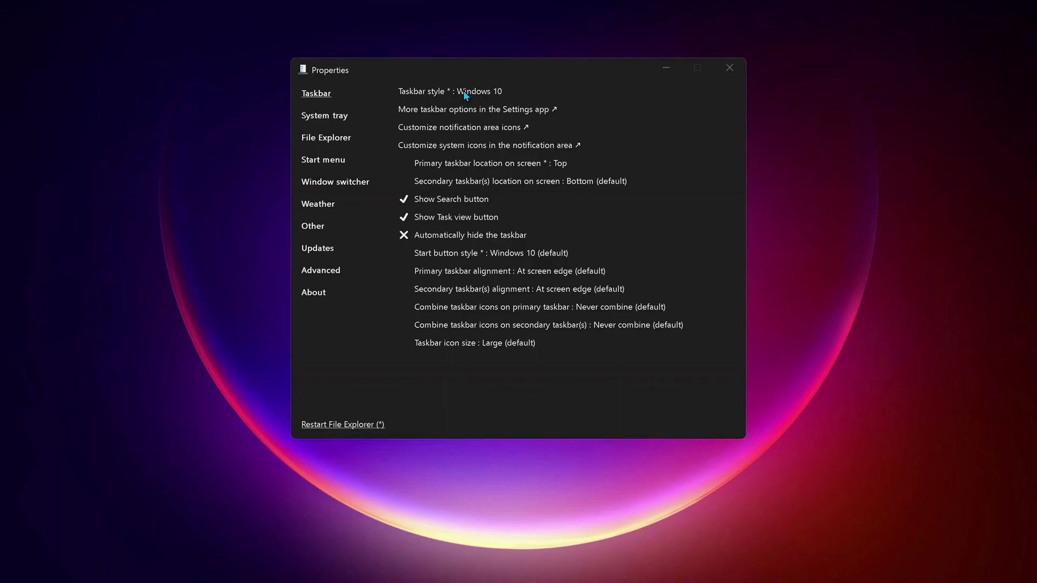
# Set Taskbar style and Start menu style to Windows 11 (default), then restart File Explorer.
pyautogui.click(445, 89)
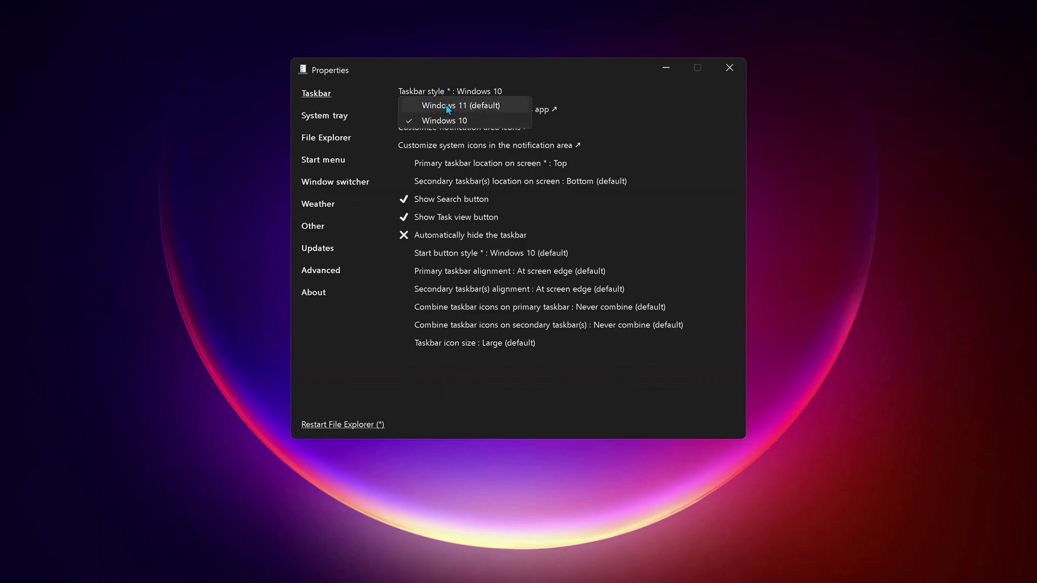
pyautogui.click(445, 105)
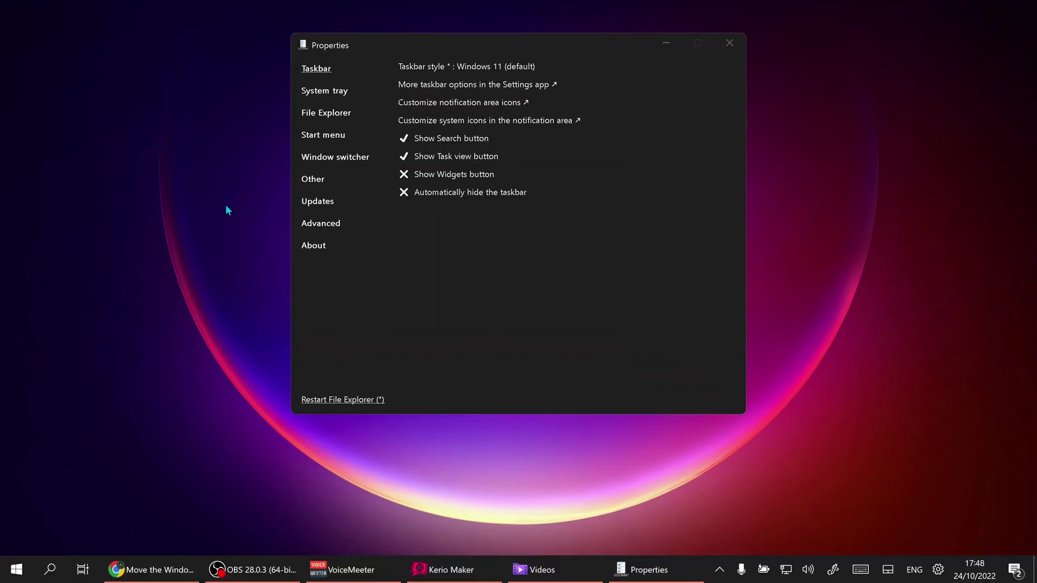
pyautogui.click(328, 135)
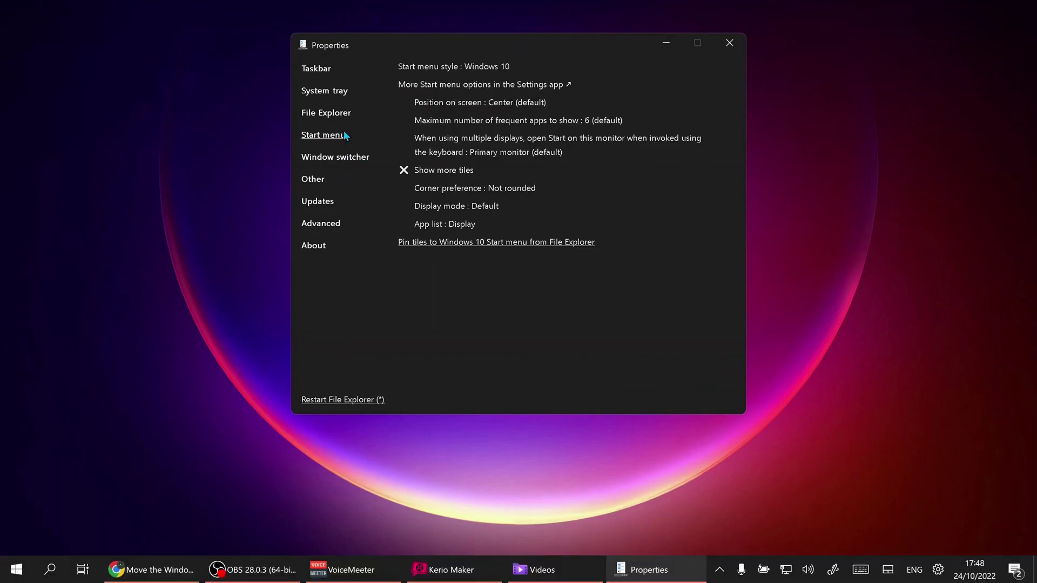
pyautogui.click(463, 65)
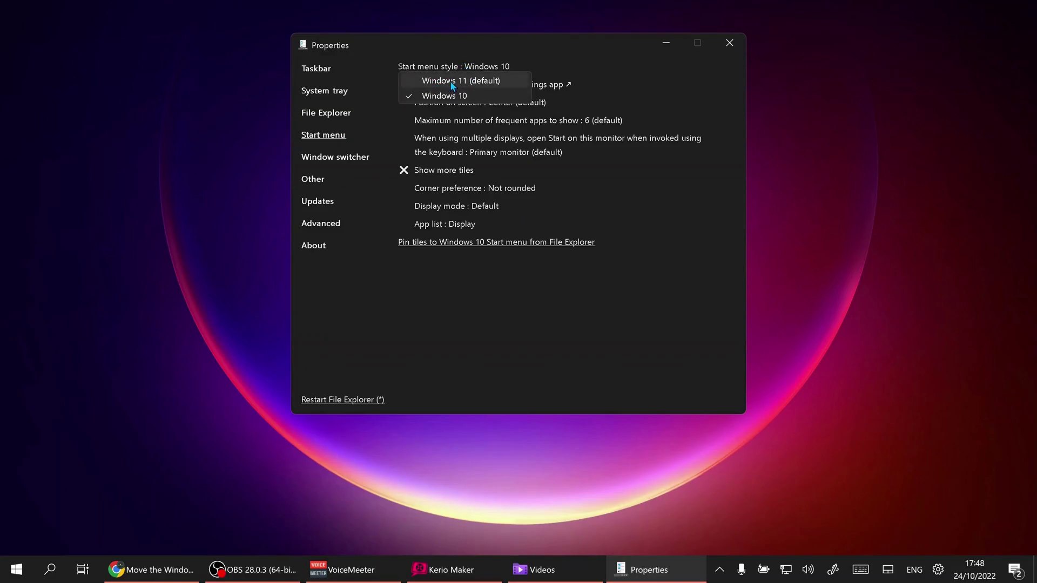
pyautogui.click(451, 85)
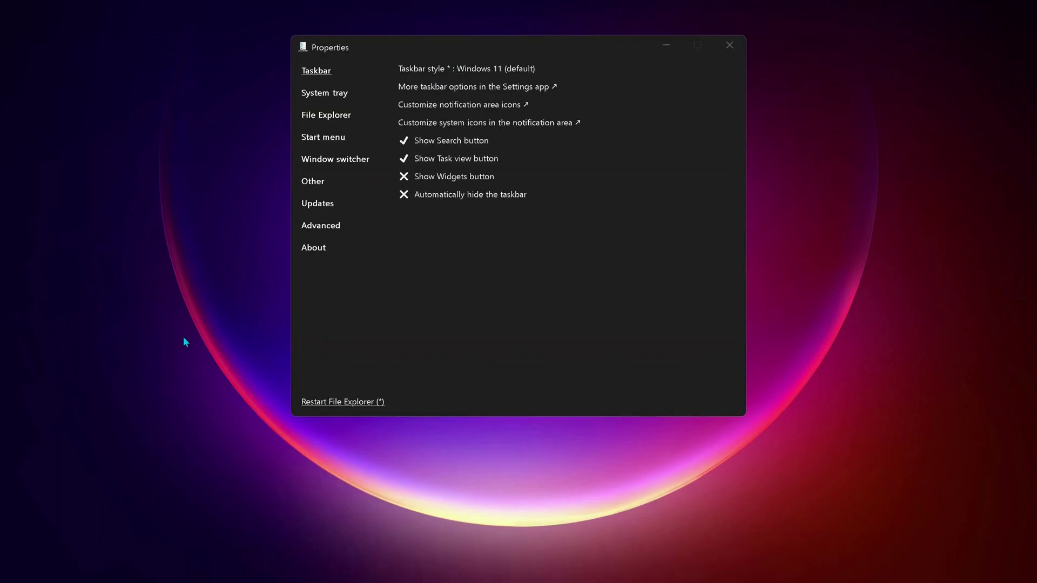
pyautogui.click(354, 402)
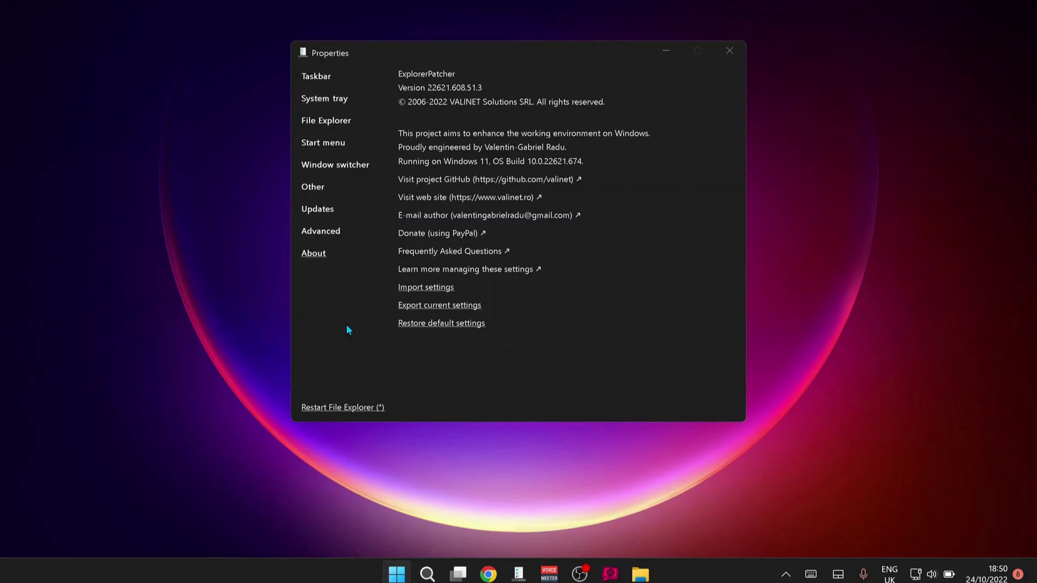
# Restore default settings from the About page, answering Yes to the Registry Editor prompt.
pyautogui.click(317, 255)
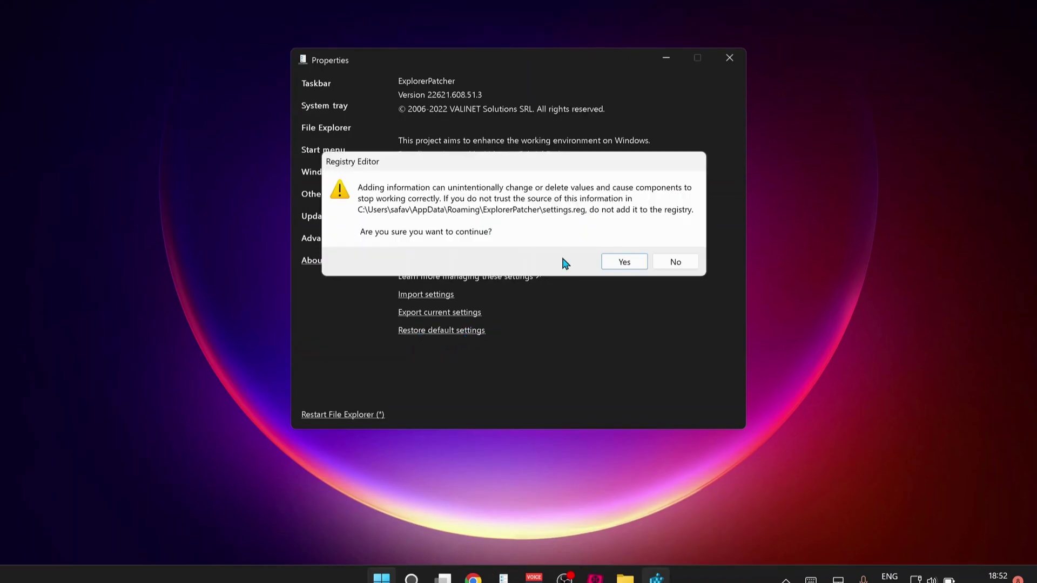
pyautogui.click(624, 261)
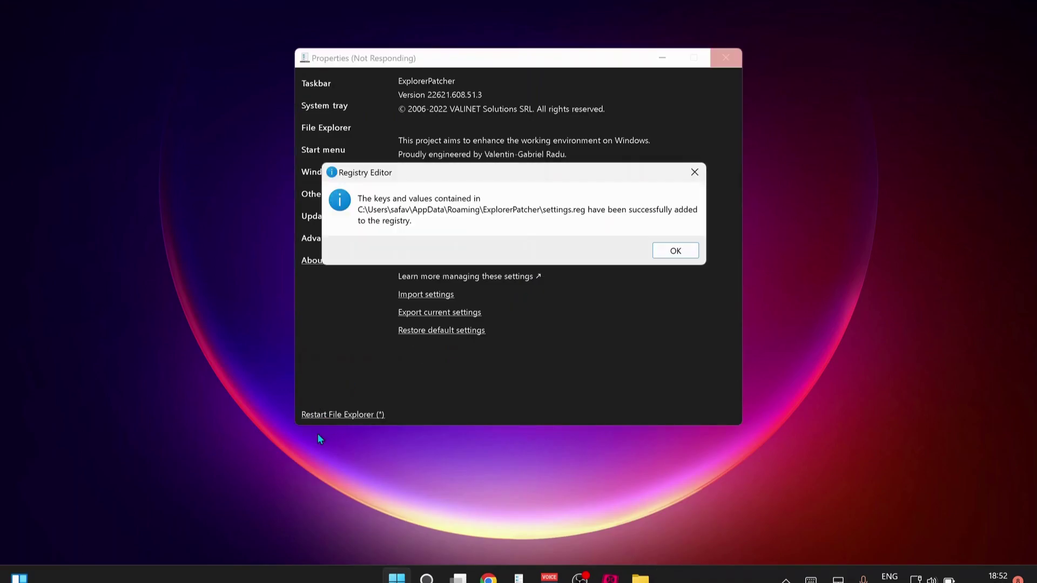